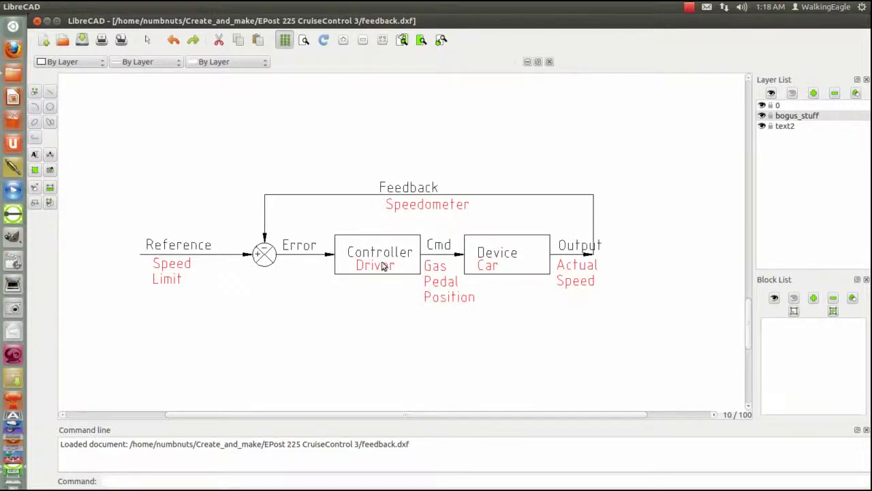
Scroll feedback.dxf down to the PID controller diagram with its three gain paths feeding the limit.
left_click_drag(748, 323, 745, 214)
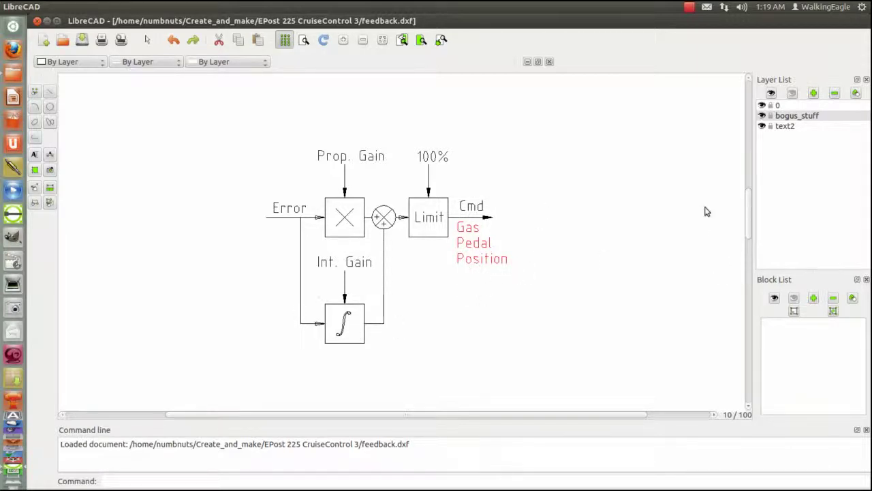
left_click_drag(749, 230, 752, 155)
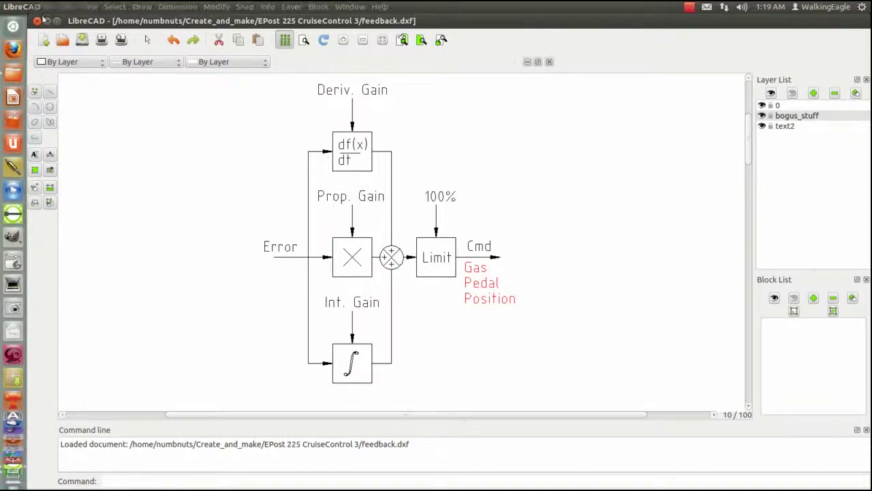
Close the LibreCAD drawing so PIDv4A.xls shows its CALCS sheet.
left_click(38, 21)
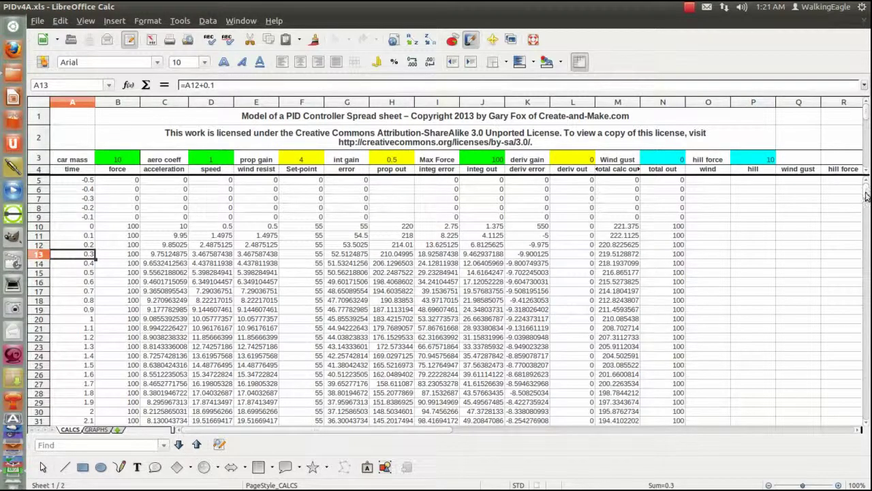
left_click_drag(867, 196, 864, 305)
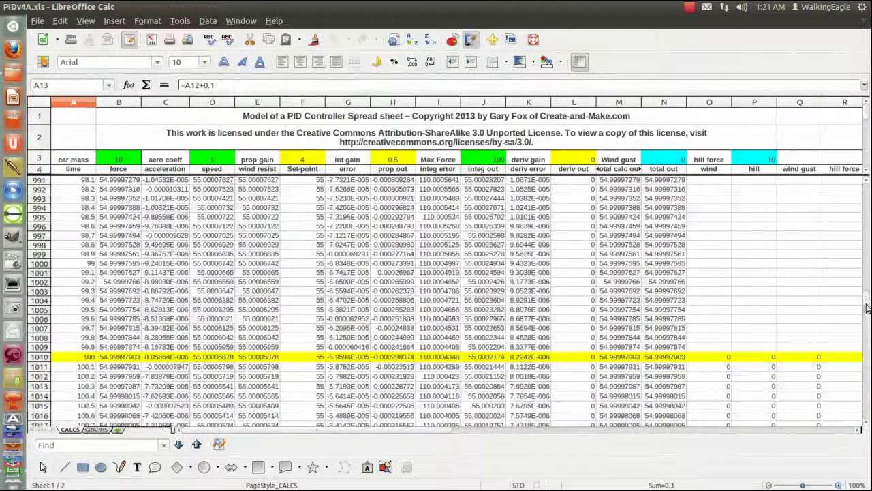
left_click_drag(867, 308, 867, 170)
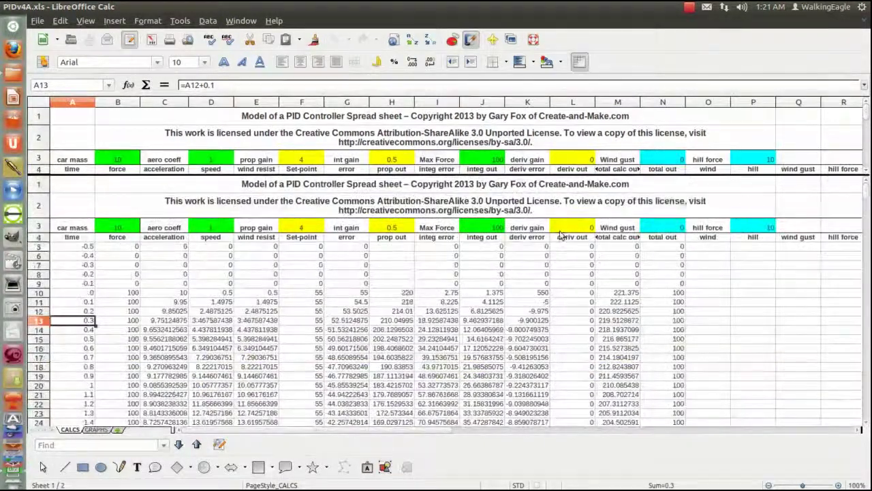
Inspect the derivative error formula in K10, then switch to the GRAPHS sheet.
left_click(536, 293)
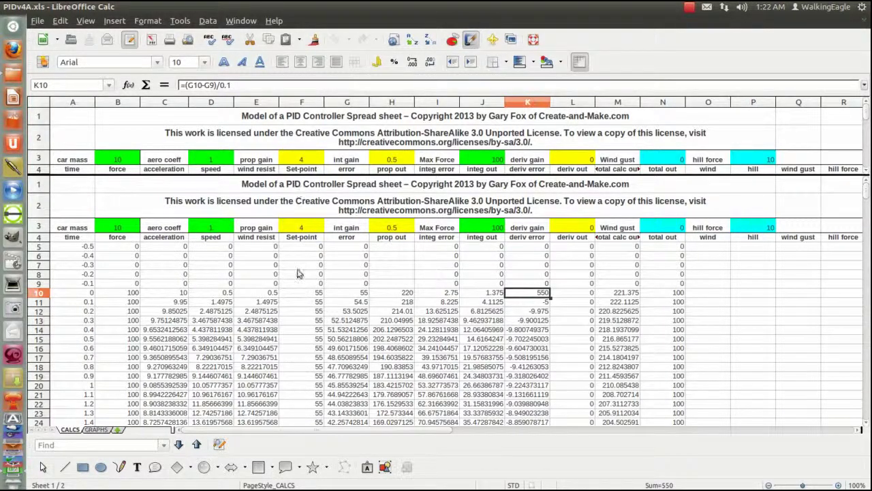
left_click(96, 430)
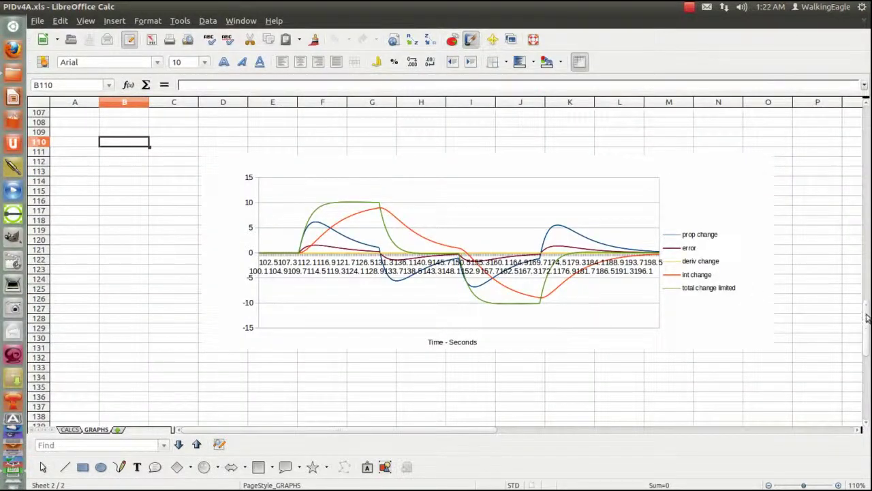
Scroll to about row 86 to show the error, wind gust and hill force chart.
left_click_drag(868, 318, 868, 157)
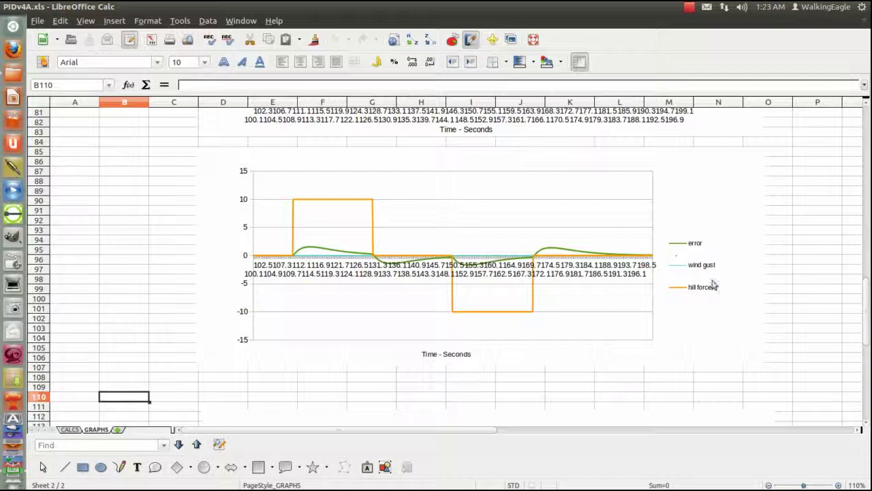
Scroll near row 103 to frame the prop, integral and total limited change chart.
left_click_drag(869, 295, 865, 344)
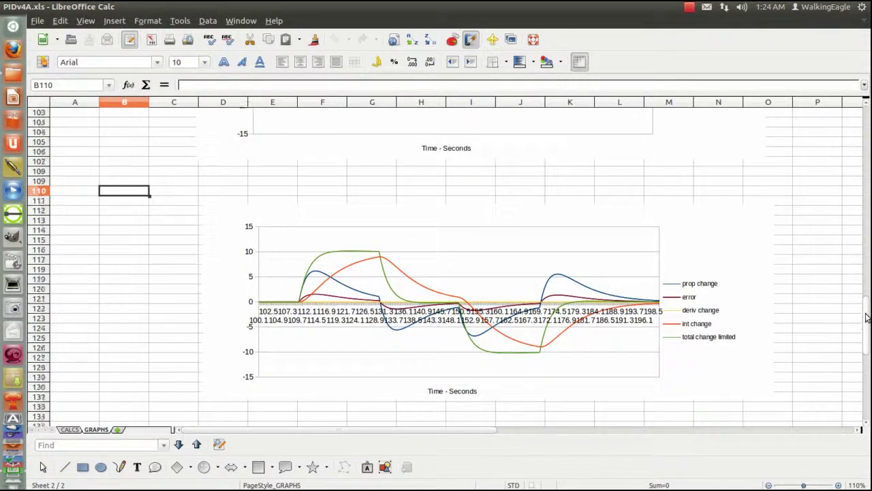
mouse_move(866, 321)
left_mouse_down()
mouse_move(867, 294)
mouse_move(868, 336)
left_mouse_up()
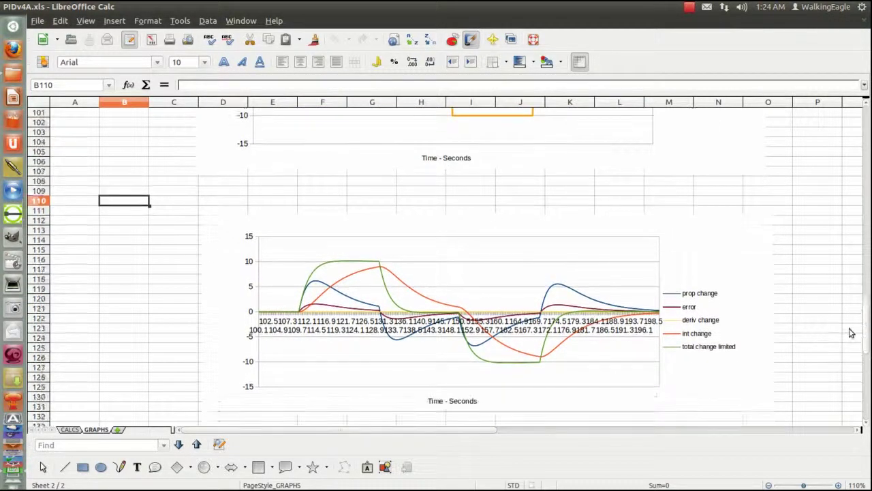
Return to the CALCS sheet and open the Sized folder of saved PNG response images.
left_click(69, 429)
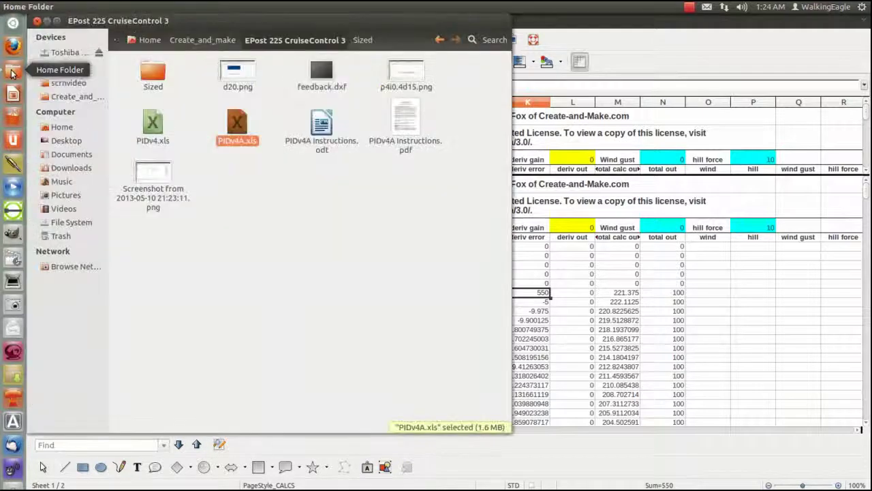
double_click(153, 74)
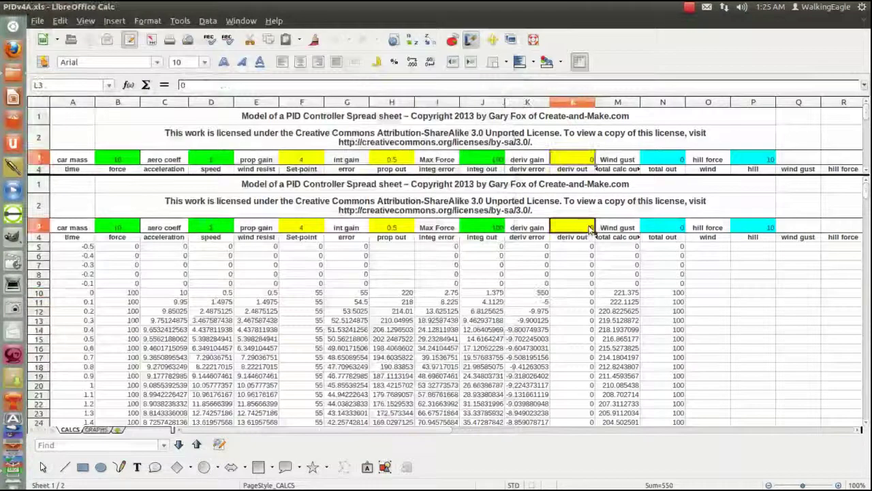
Set the derivative gain in L3 to 5 and view the response on the GRAPHS sheet.
left_click(587, 229)
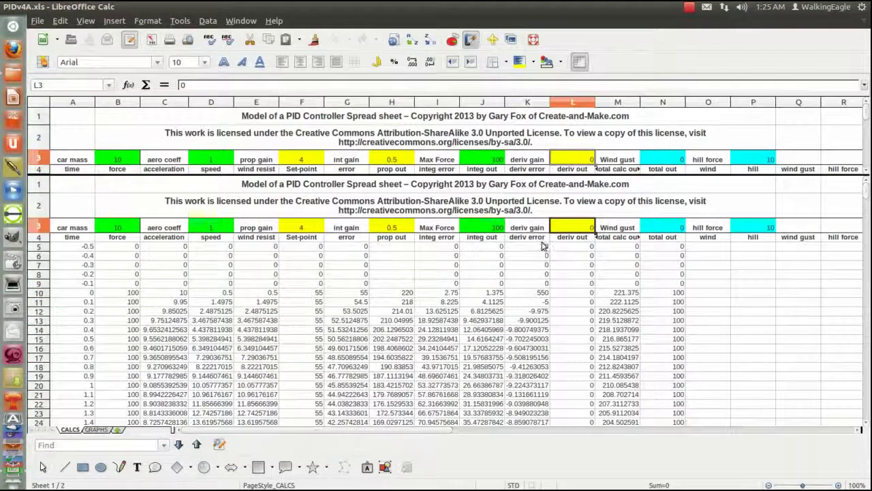
type("5")
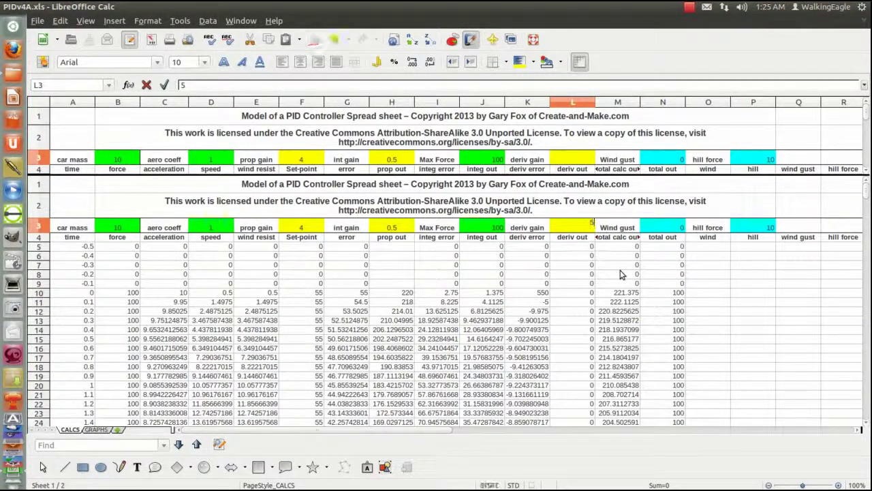
key("Return")
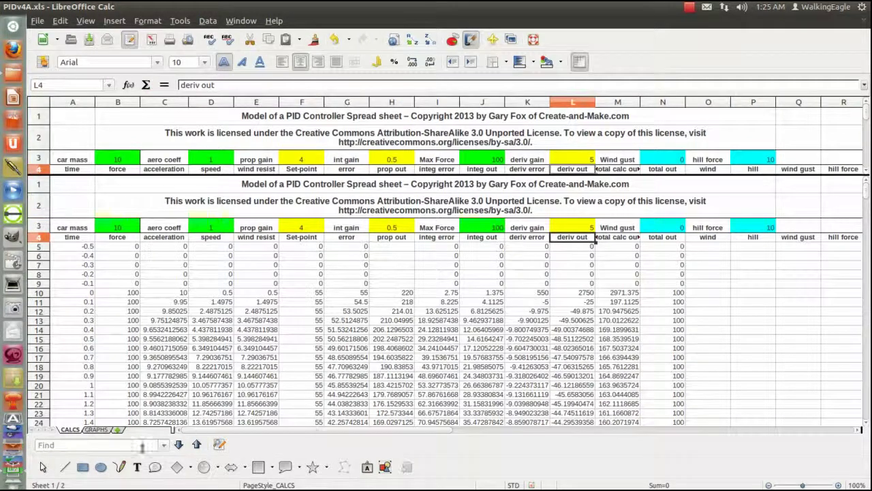
left_click(97, 430)
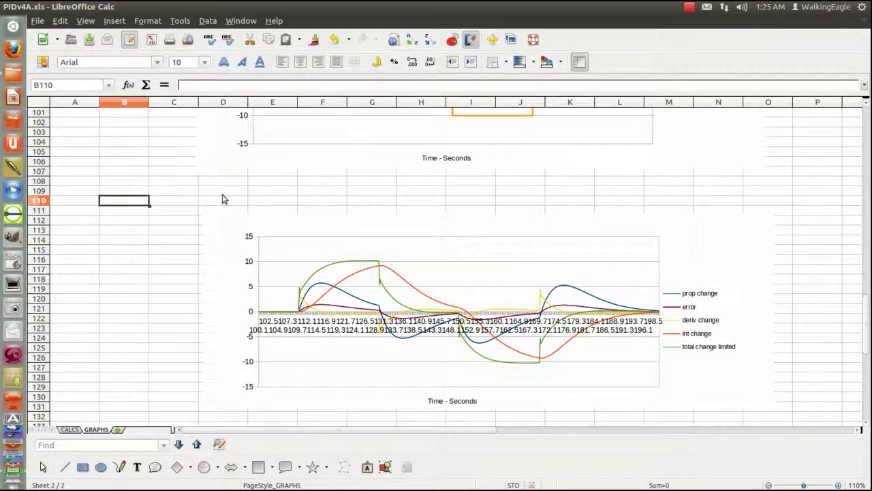
On the CALCS sheet, enter 10 as the new derivative gain in L3.
left_click(70, 429)
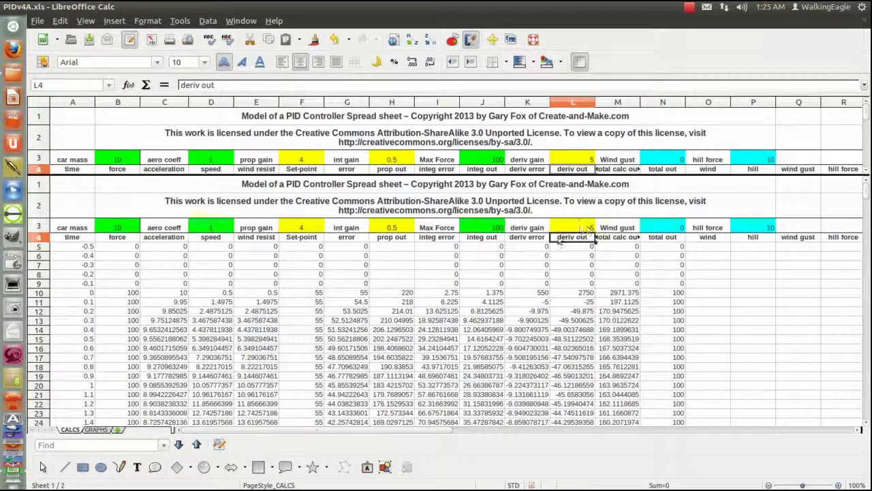
left_click(591, 160)
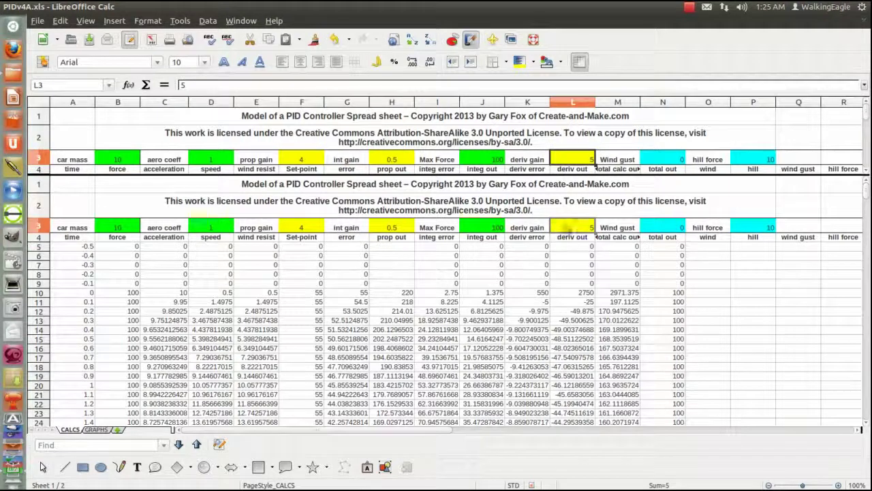
type("10")
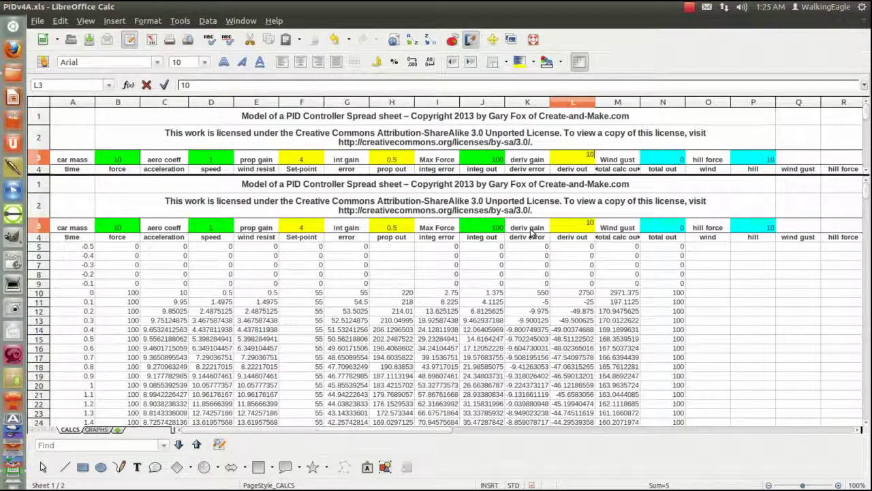
Commit the derivative gain of 10 and view its response charts on GRAPHS.
key("Return")
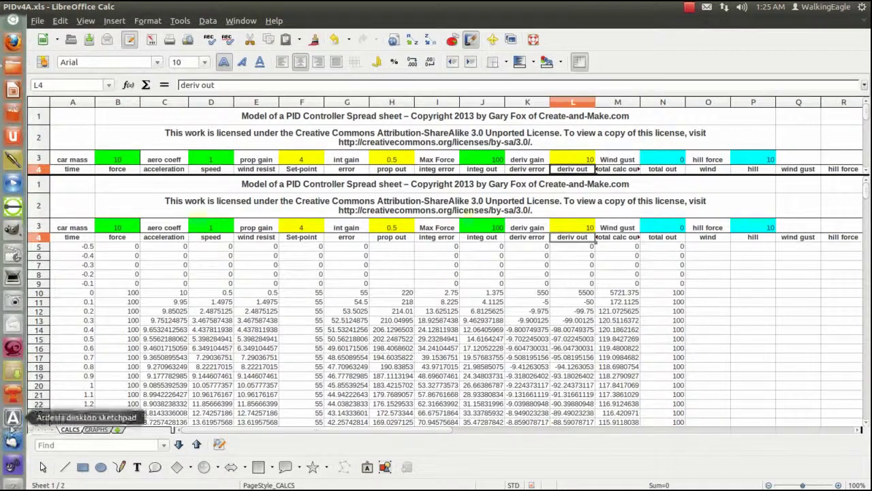
left_click(96, 430)
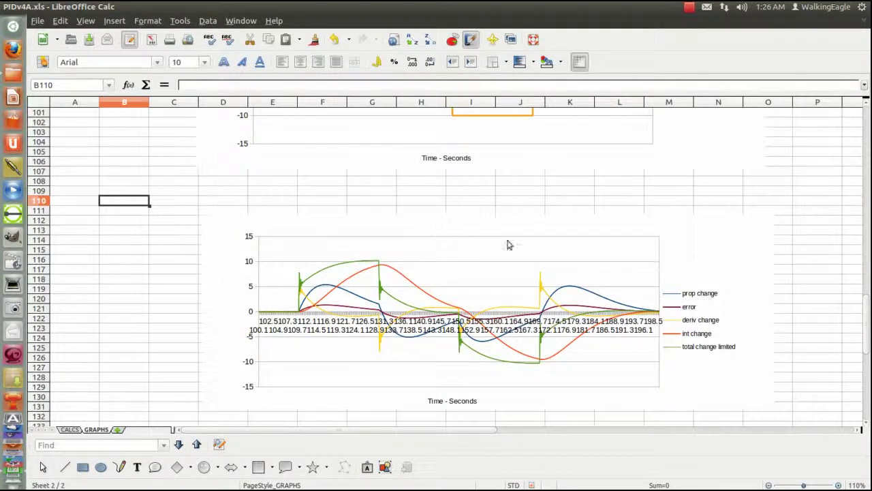
Change the derivative gain in L3 to 15 and view the updated GRAPHS charts.
left_click(71, 430)
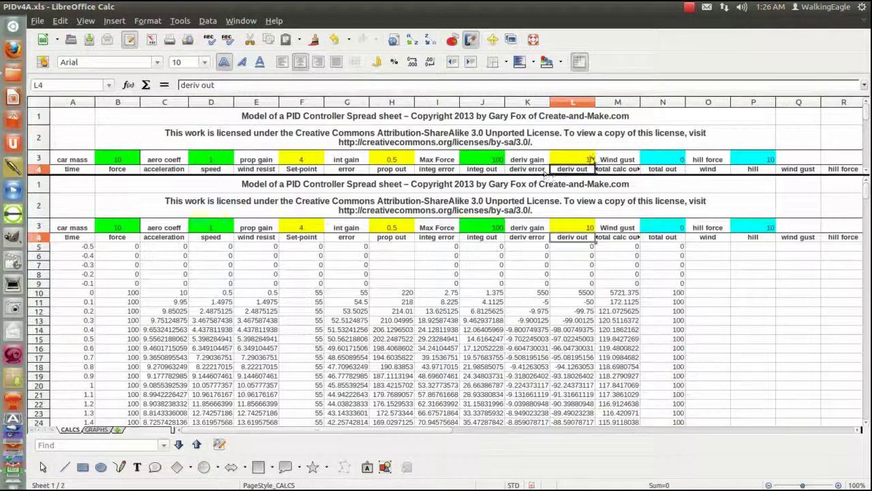
key("Up")
type("15")
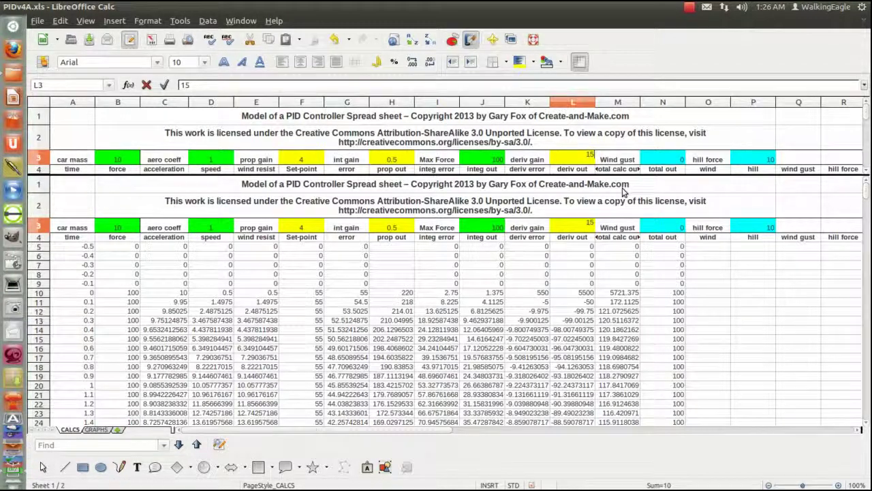
key("Return")
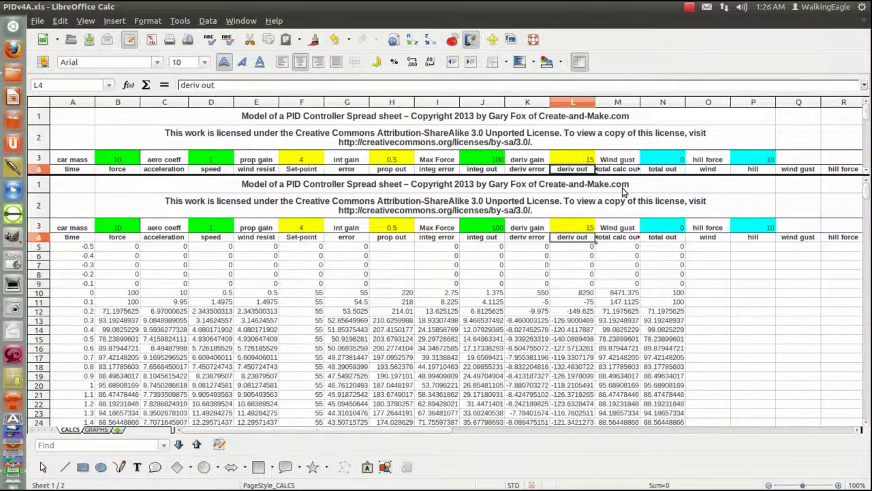
left_click(96, 431)
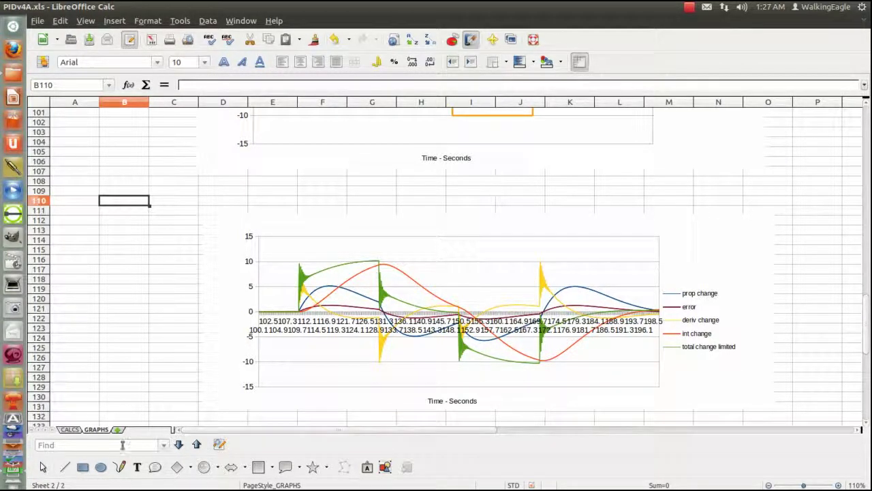
Set the CALCS derivative gain in L3 to 20 and view the GRAPHS chart response.
left_click(70, 429)
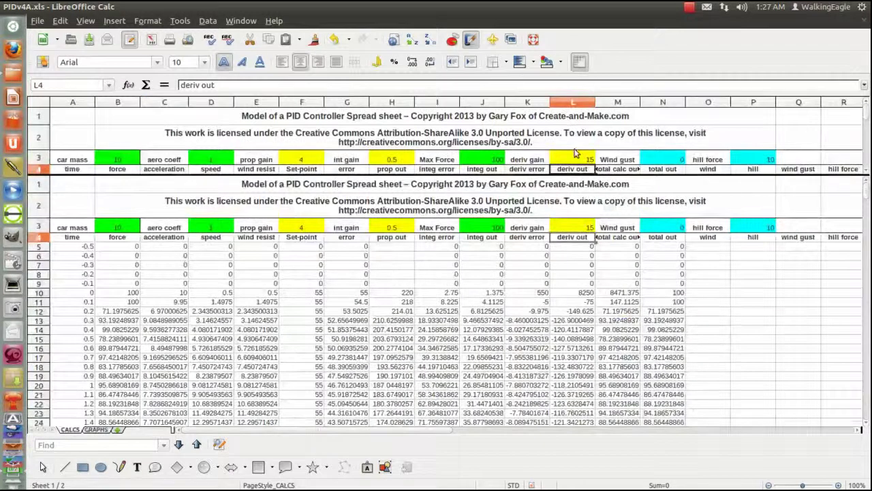
left_click(560, 159)
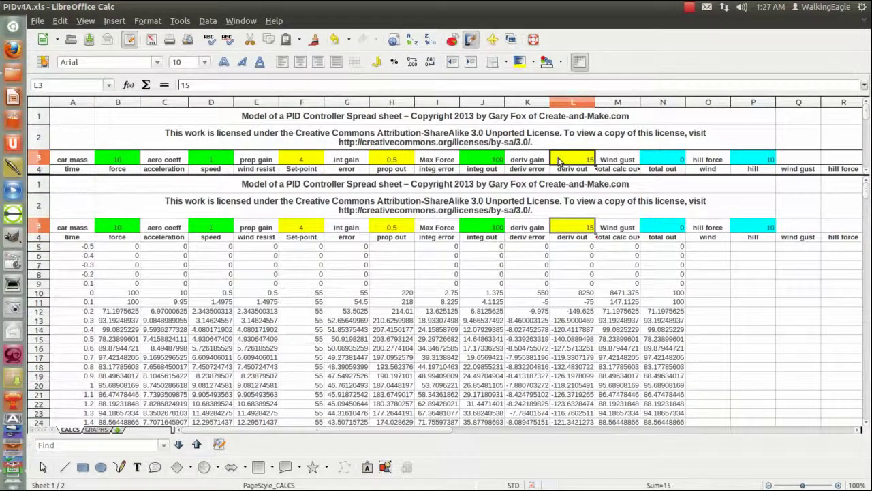
type("20")
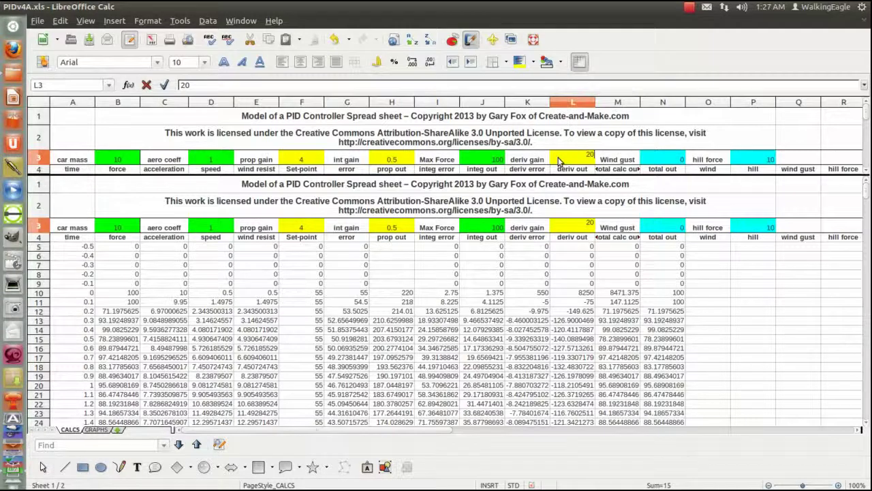
key("Return")
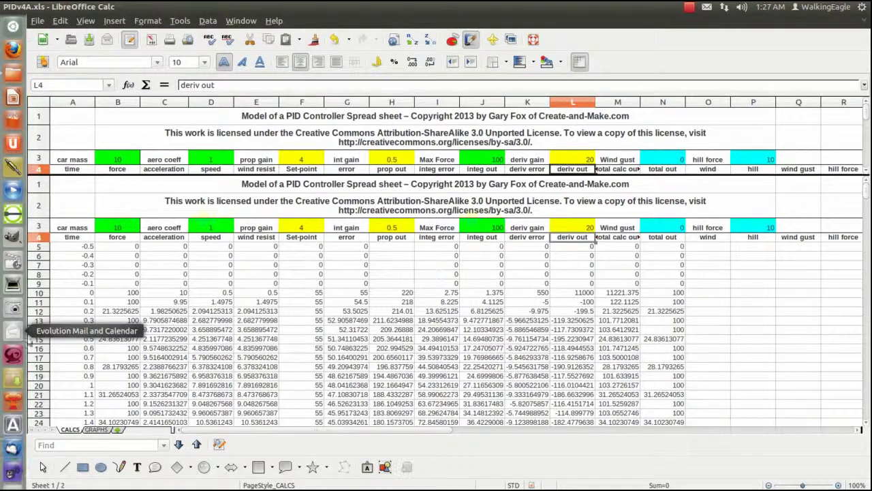
left_click(95, 430)
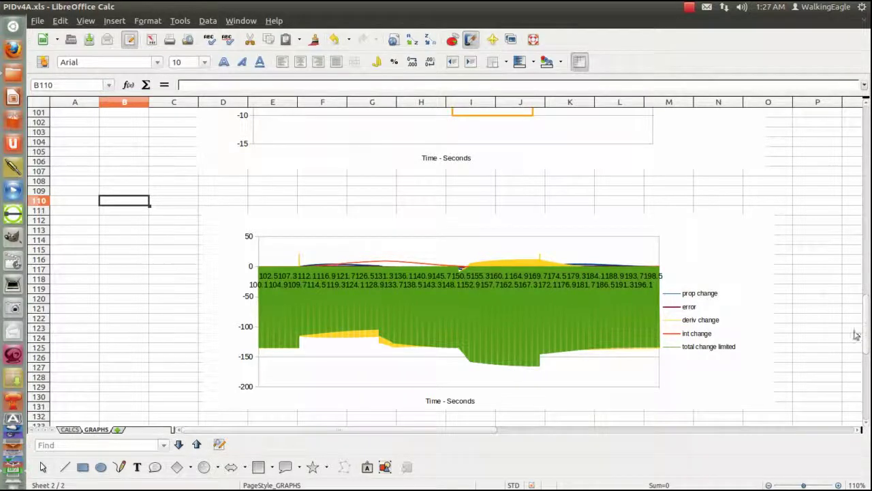
left_click_drag(869, 326, 869, 289)
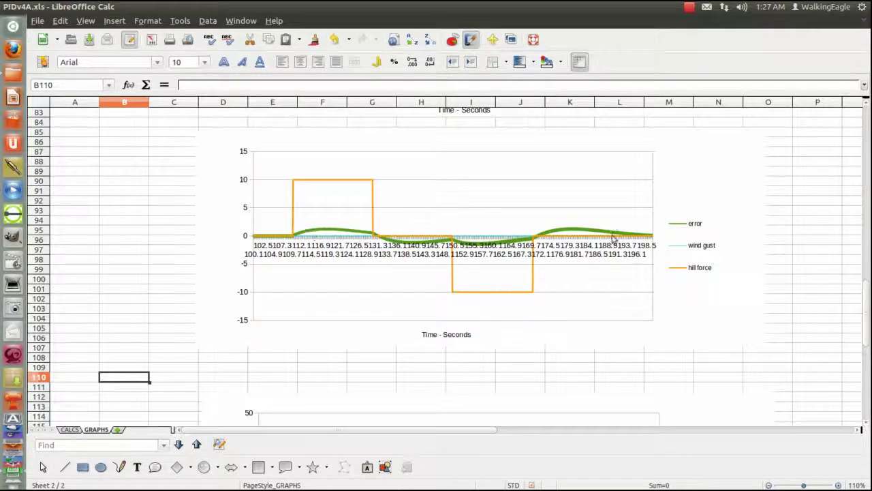
left_click_drag(867, 327, 866, 270)
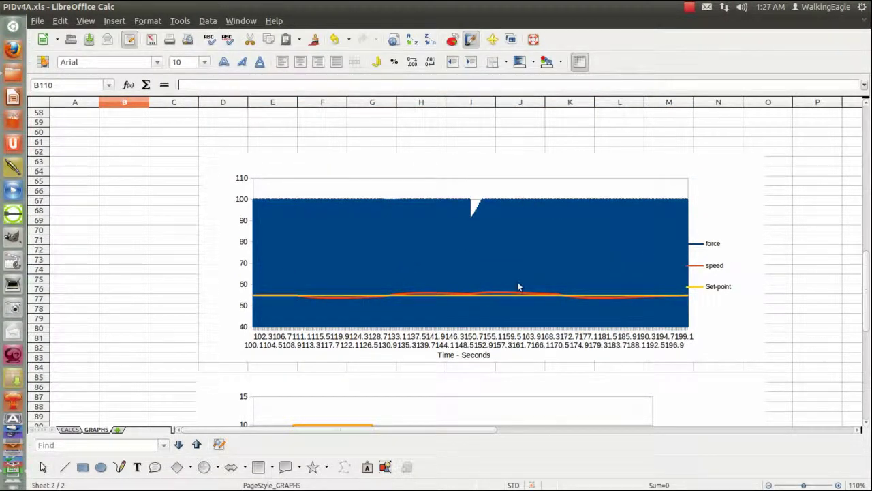
left_click_drag(867, 267, 867, 373)
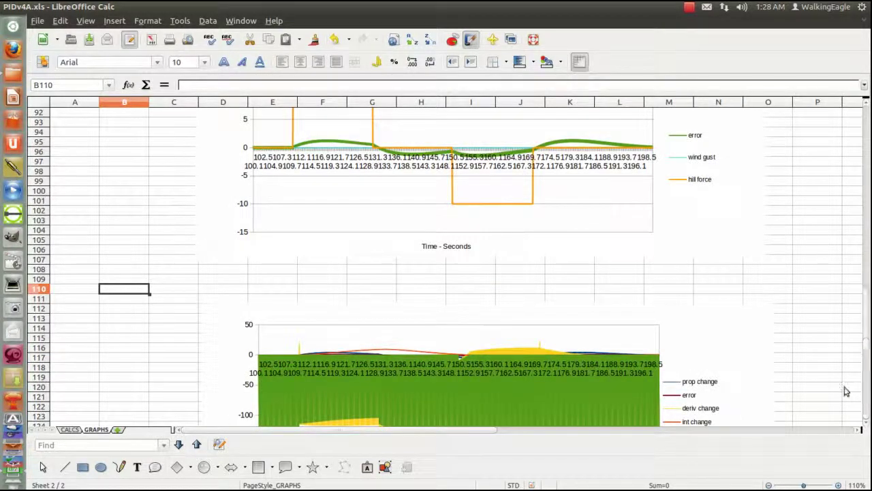
scroll(791, 365, "down", 5)
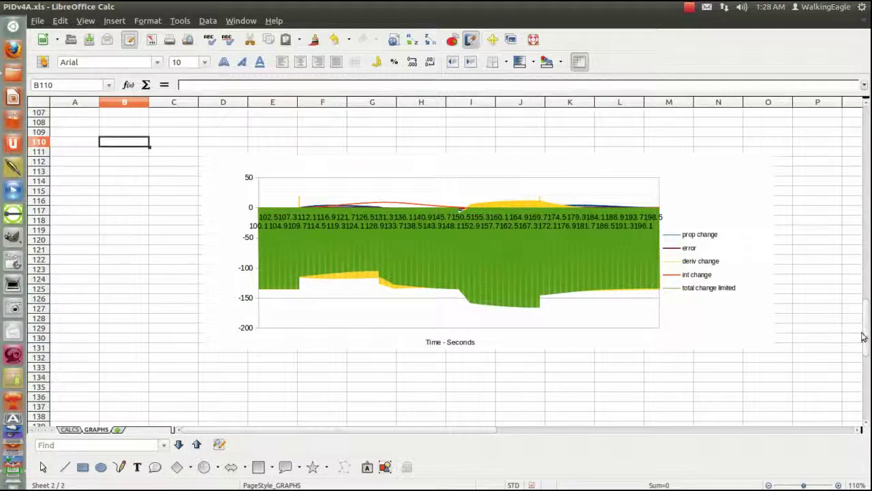
left_click_drag(868, 335, 868, 326)
Reset the derivative gain in L3 on the CALCS sheet back to 10.
left_click(71, 430)
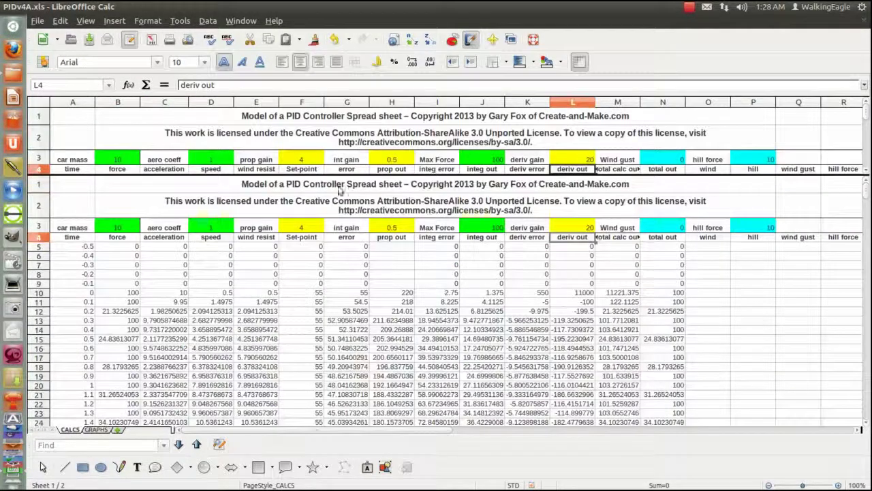
left_click(589, 228)
type("10")
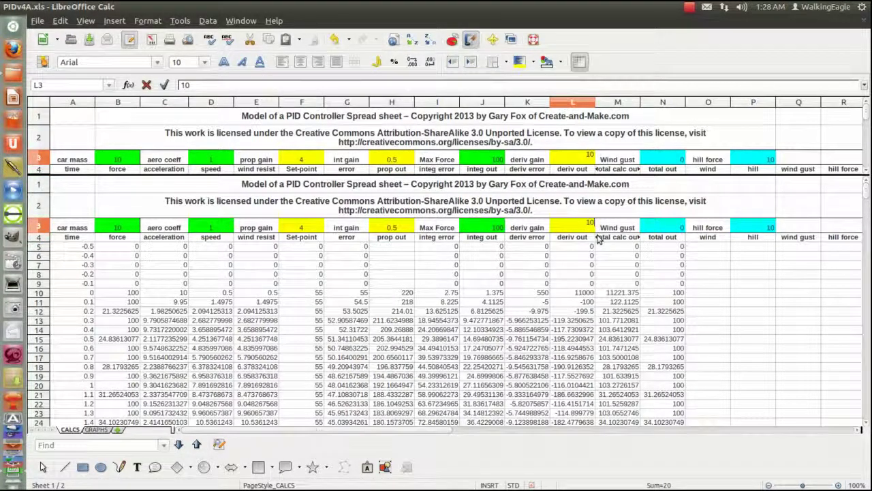
key("Return")
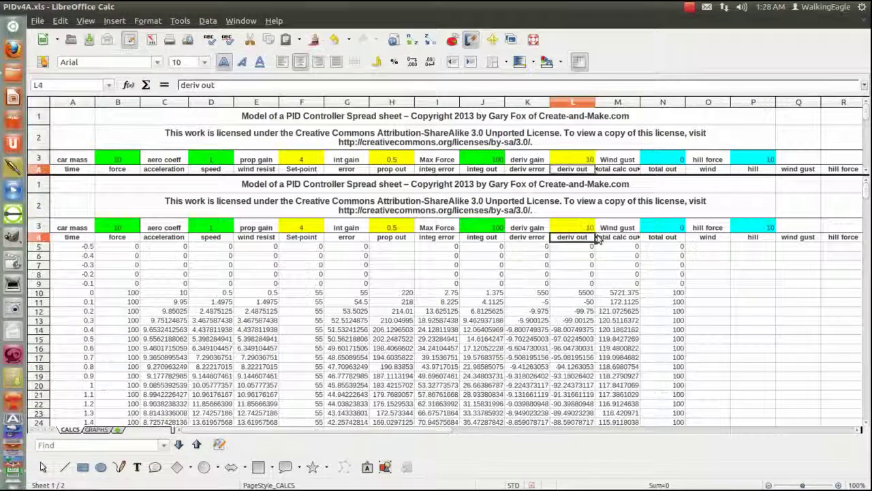
Change the integral gain in H3 to 0.7.
left_click(310, 229)
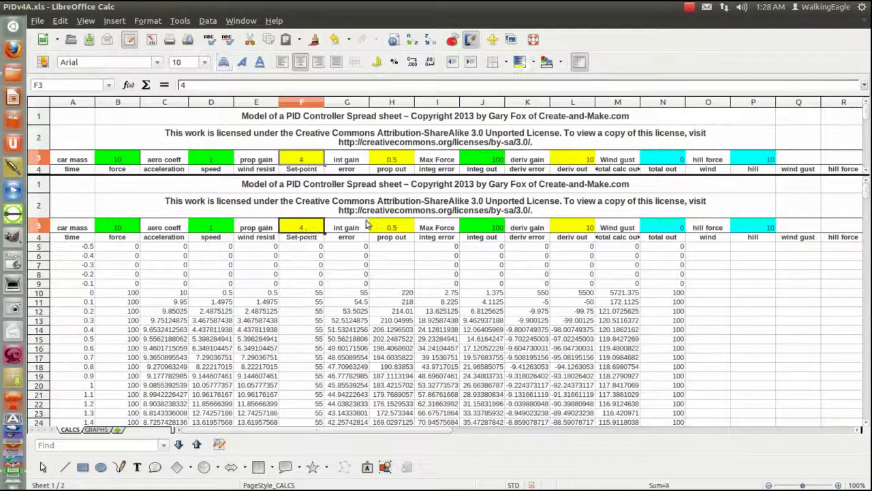
left_click(393, 230)
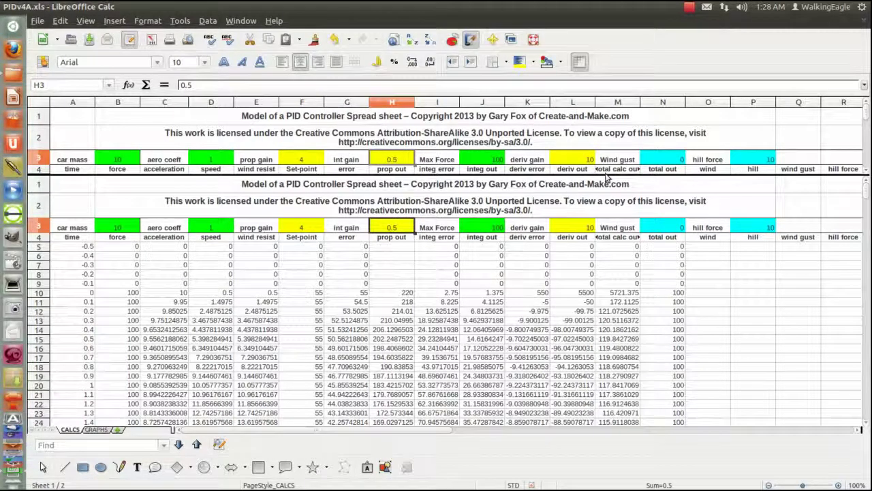
type("0.")
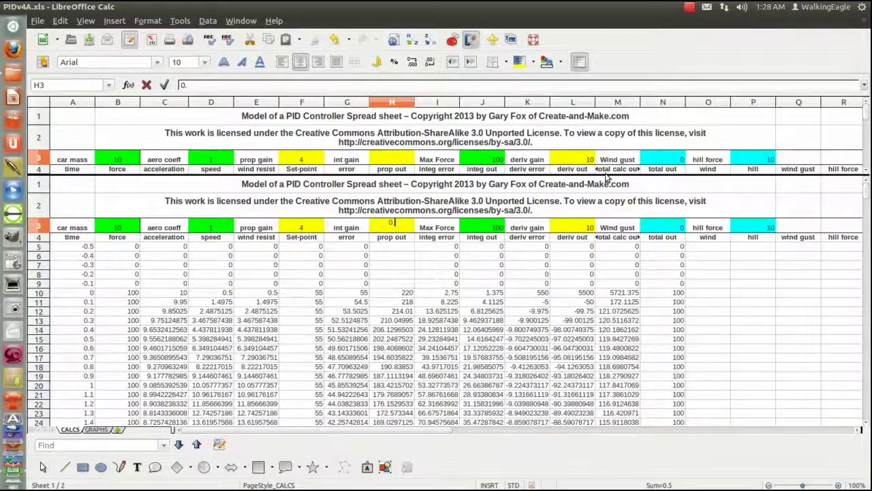
type("7")
key("Return")
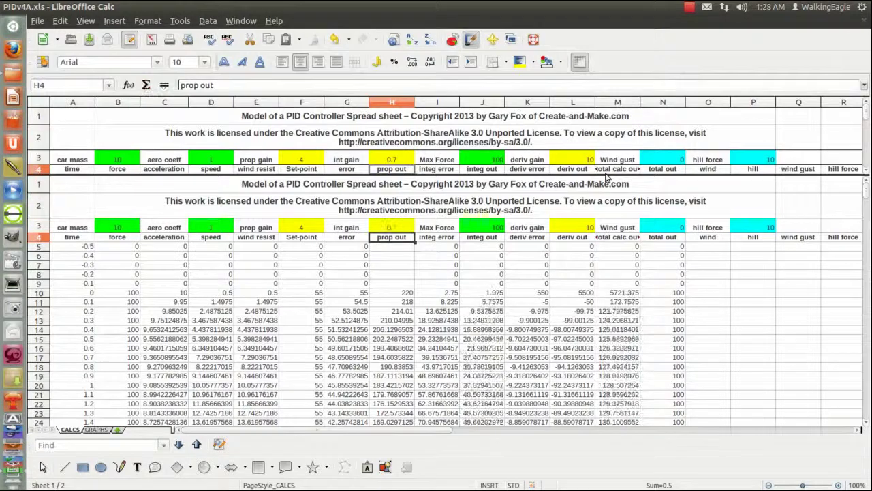
left_click(96, 429)
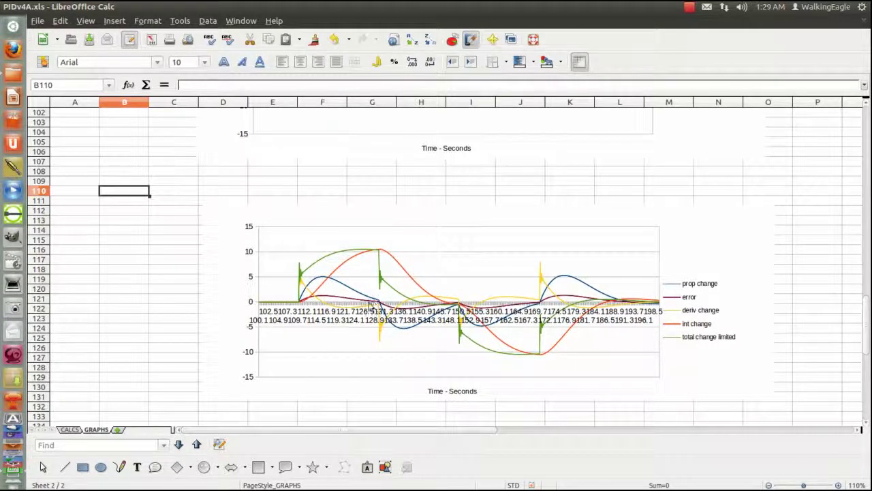
left_click(70, 429)
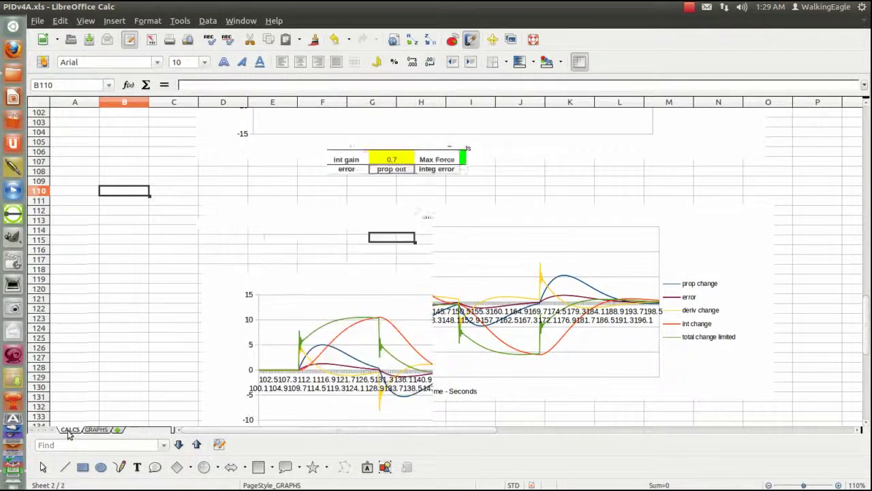
Enter 1 as the integral gain in H3 and review the GRAPHS chart before returning to CALCS.
left_click(409, 231)
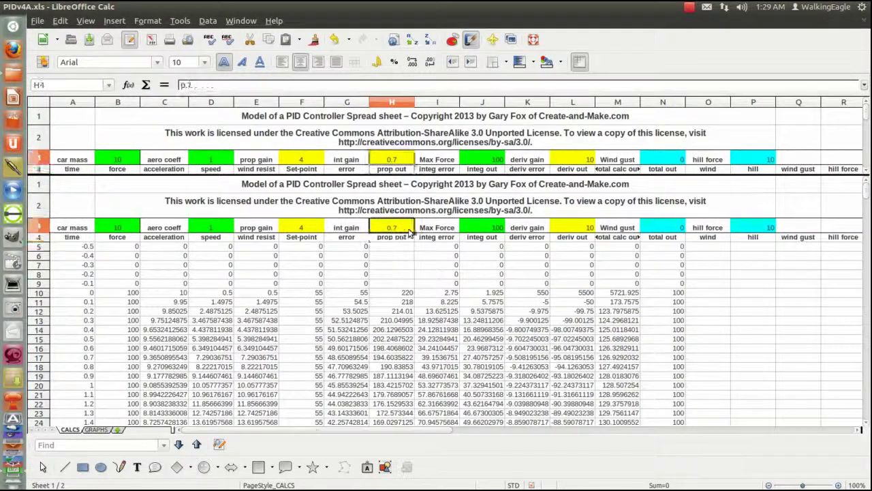
type("1")
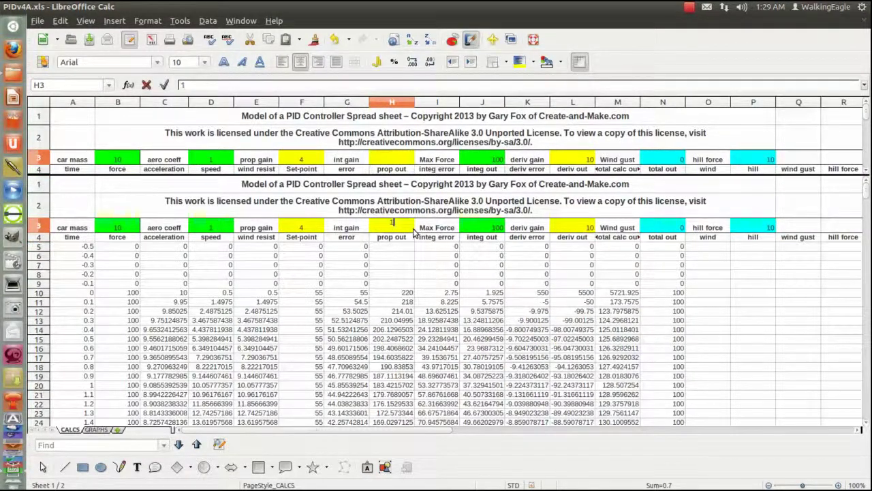
key("Return")
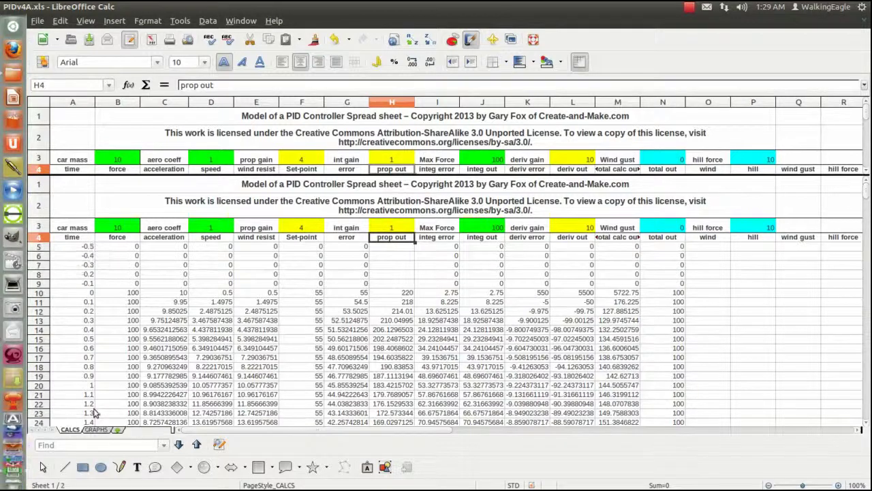
left_click(96, 429)
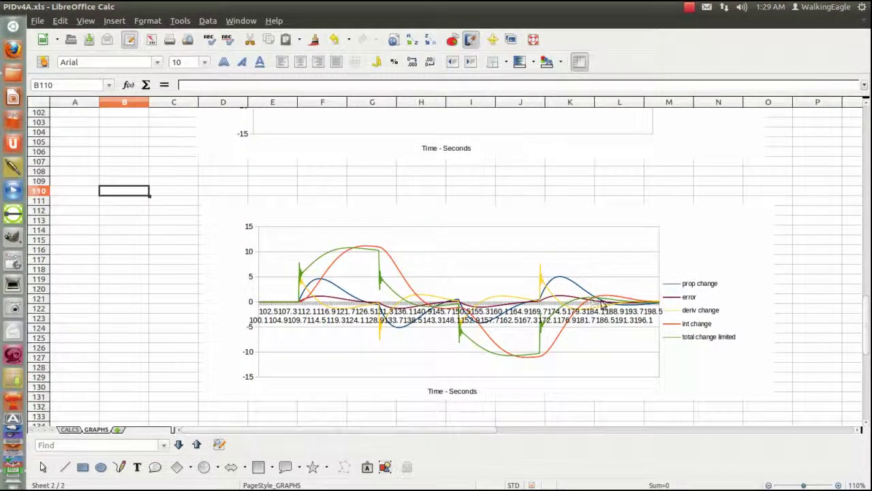
left_click(69, 430)
Change the set-point in F3 to 6 and view the resulting GRAPHS chart.
left_click(302, 231)
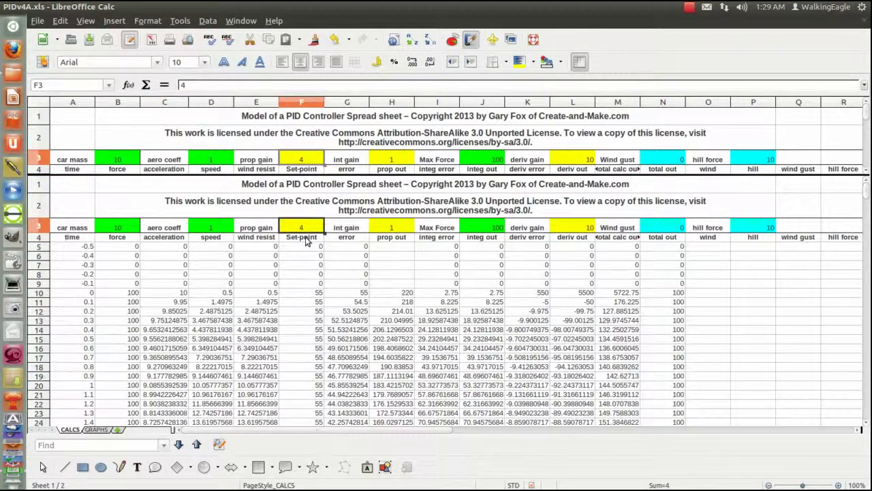
type("6")
key("Return")
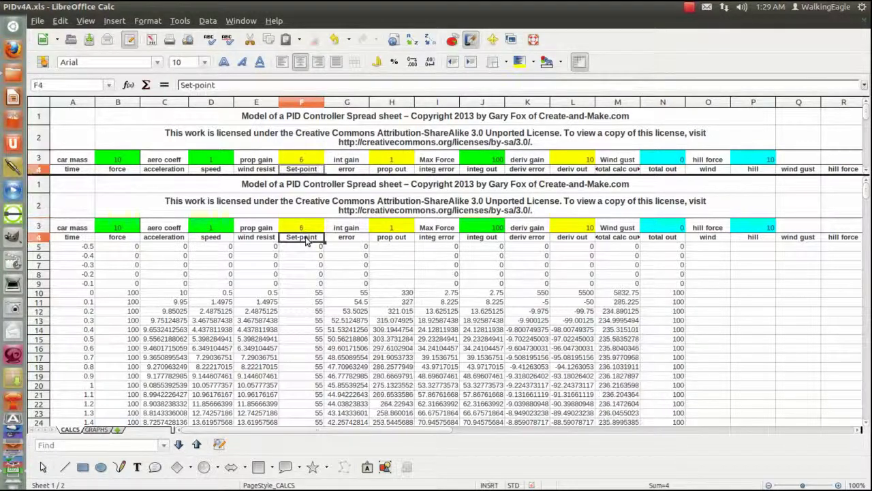
left_click(96, 431)
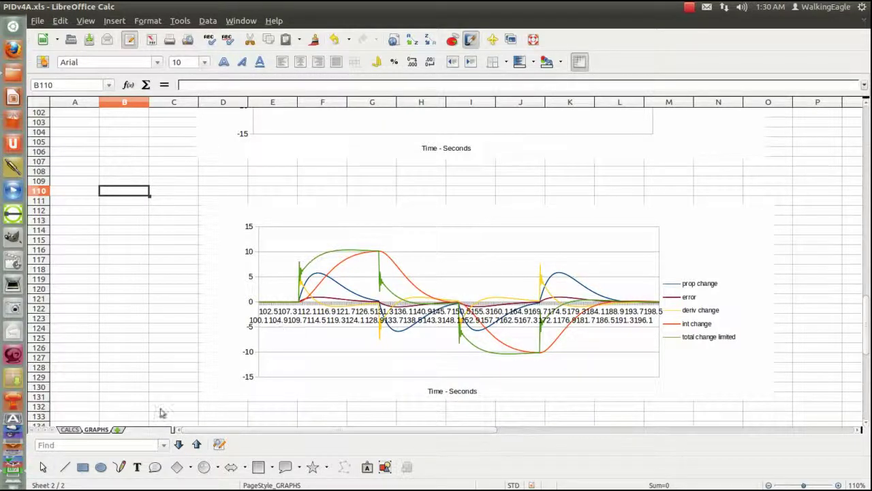
Change Max Force in cell J3 of the CALCS sheet to 150.
left_click(70, 429)
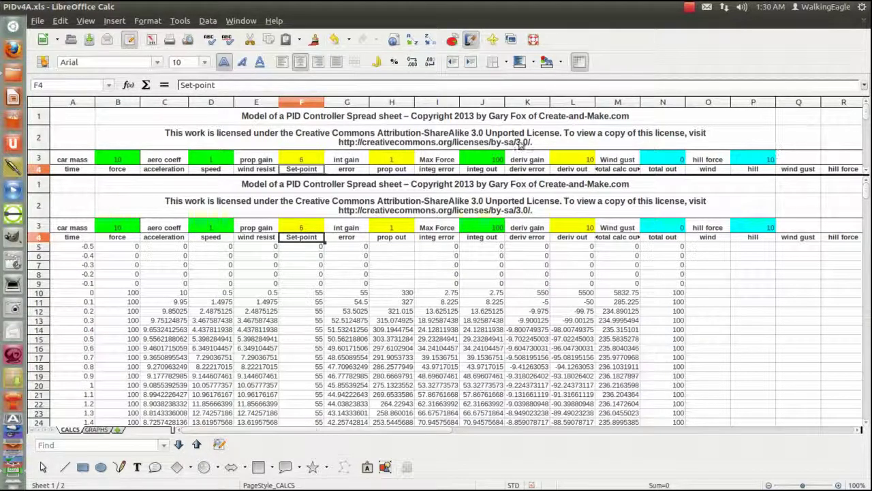
left_click(486, 162)
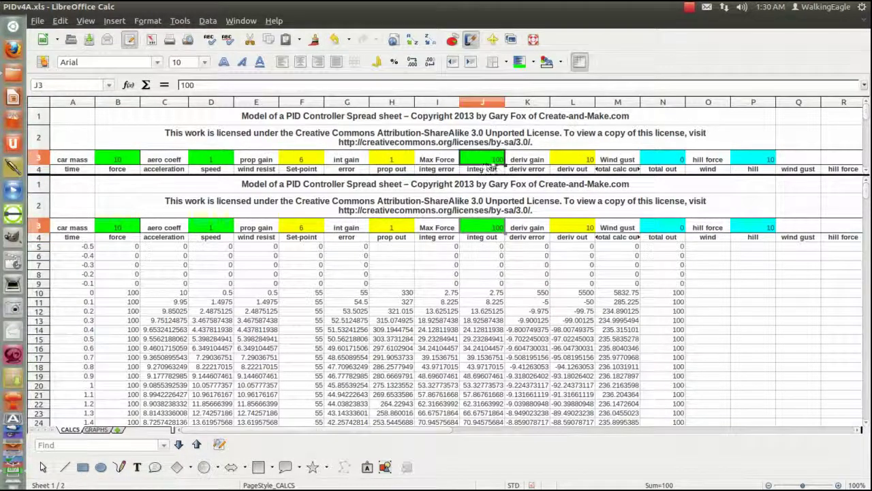
double_click(489, 165)
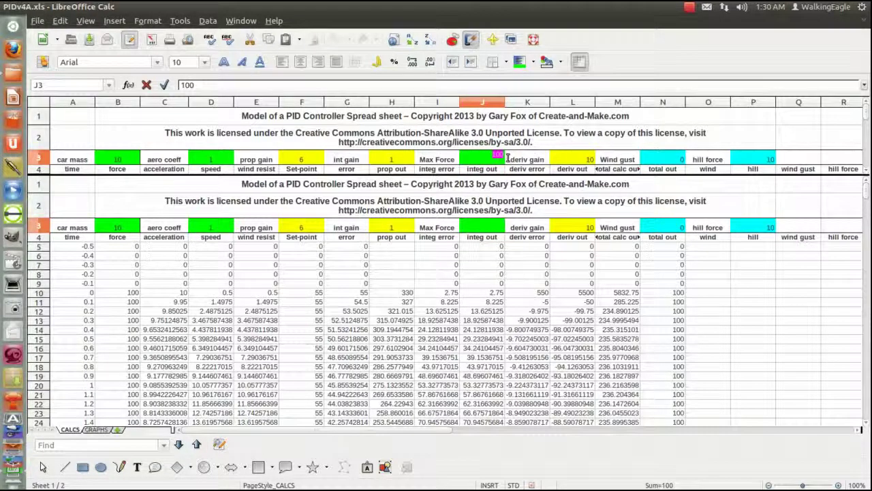
type("1")
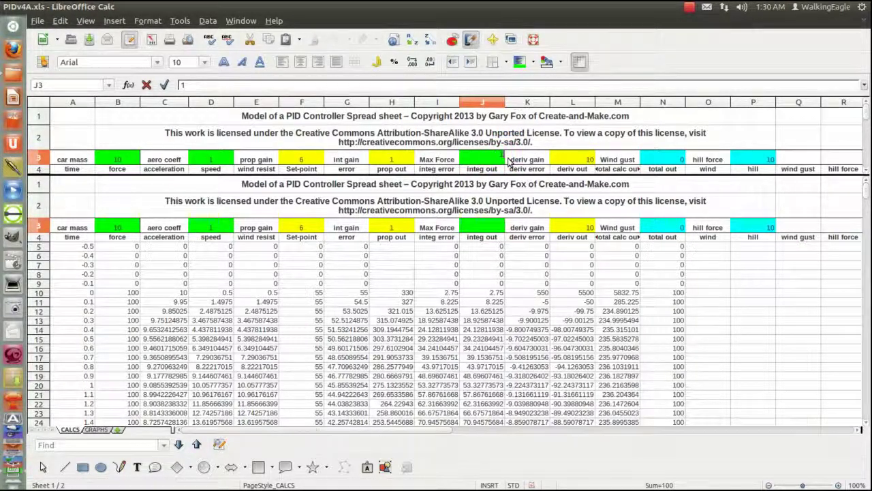
type("50")
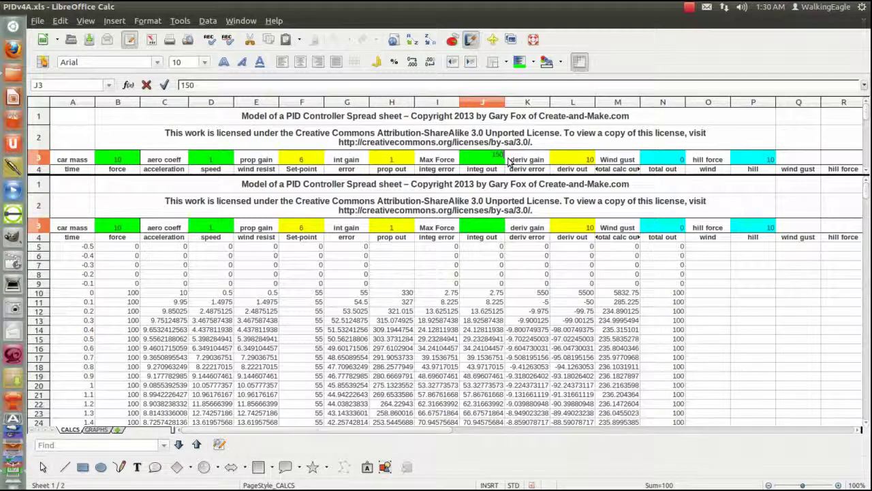
key("Return")
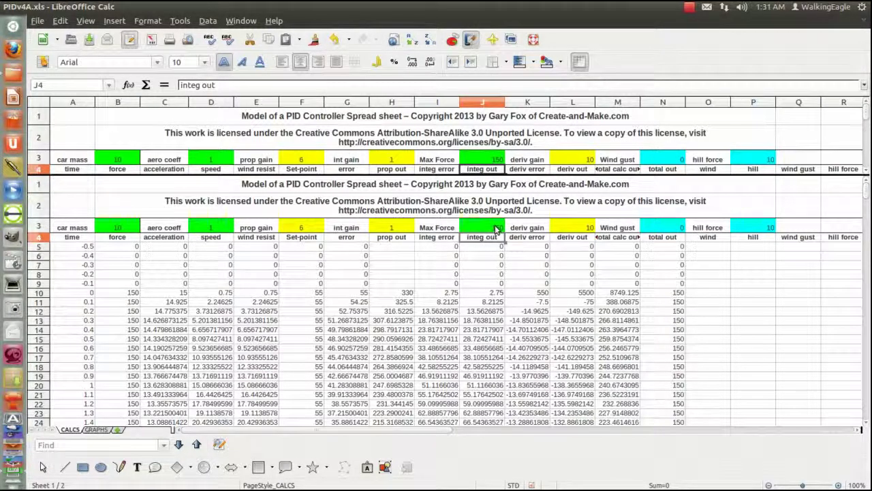
left_click(97, 430)
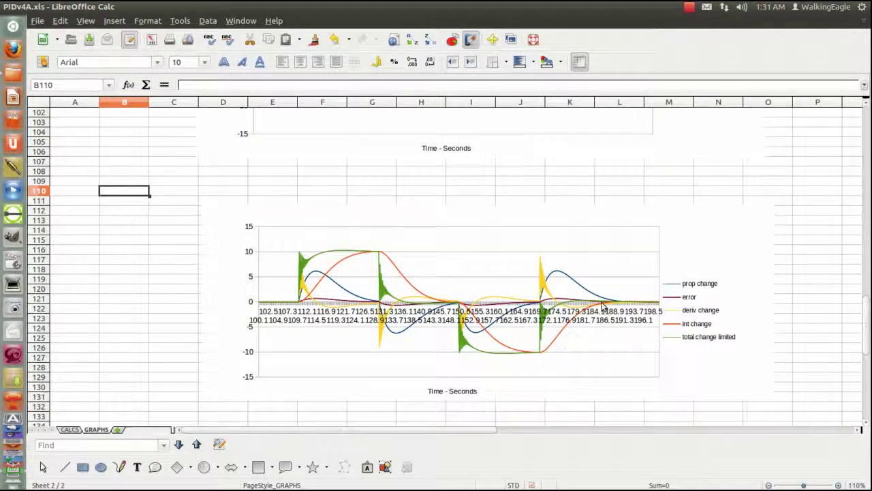
left_click(69, 429)
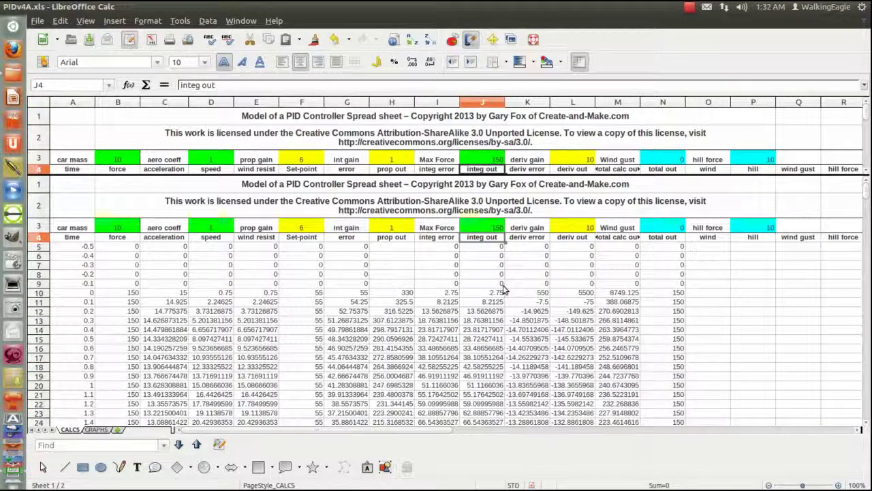
Scroll the CALCS lower pane so rows from time 0 to 2 seconds sit below the headings.
scroll(504, 290, "down", 2)
scroll(504, 289, "up", 1)
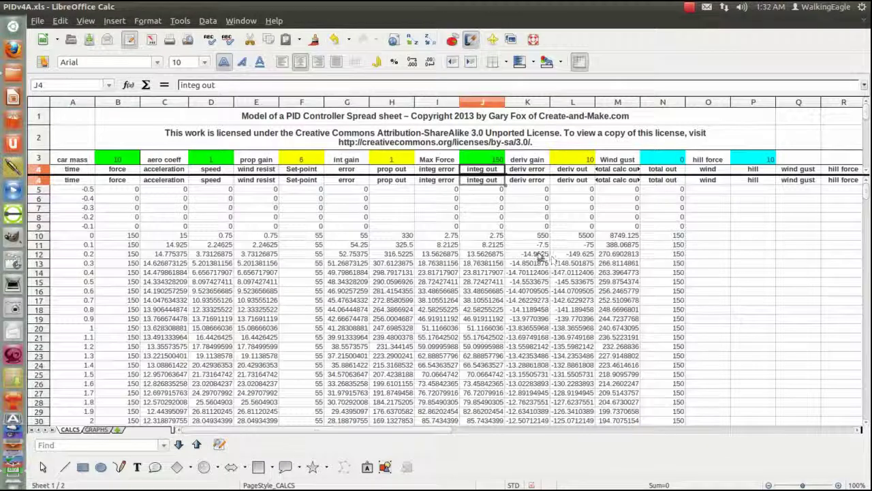